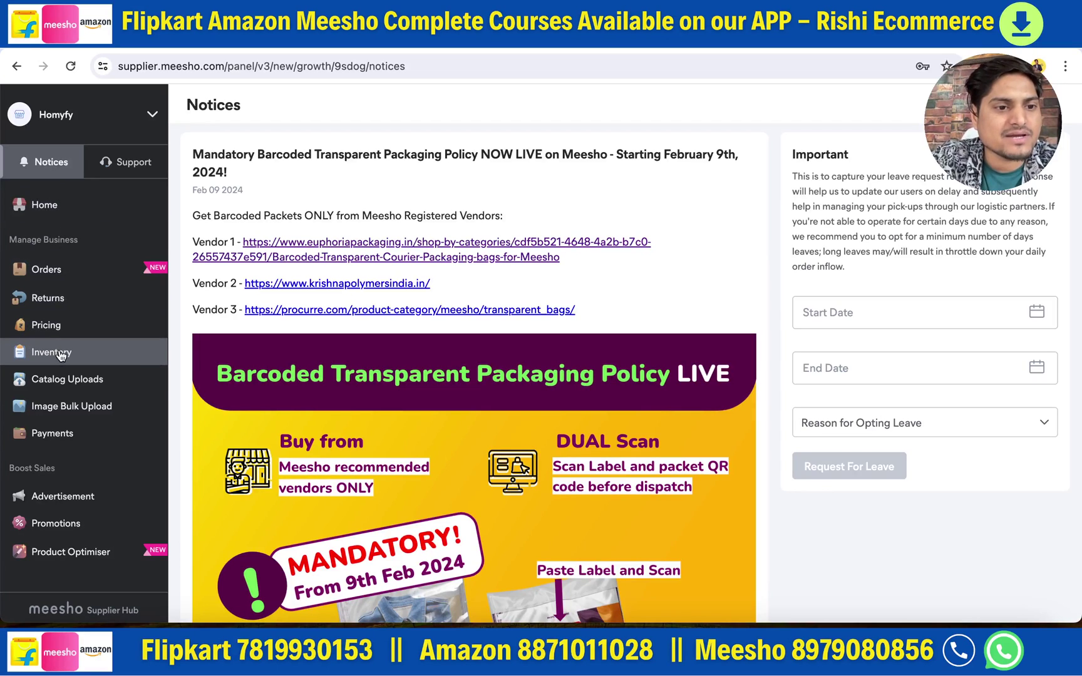
Start a bulk catalog upload from Catalog Uploads and search the categories for SAREE
click(53, 388)
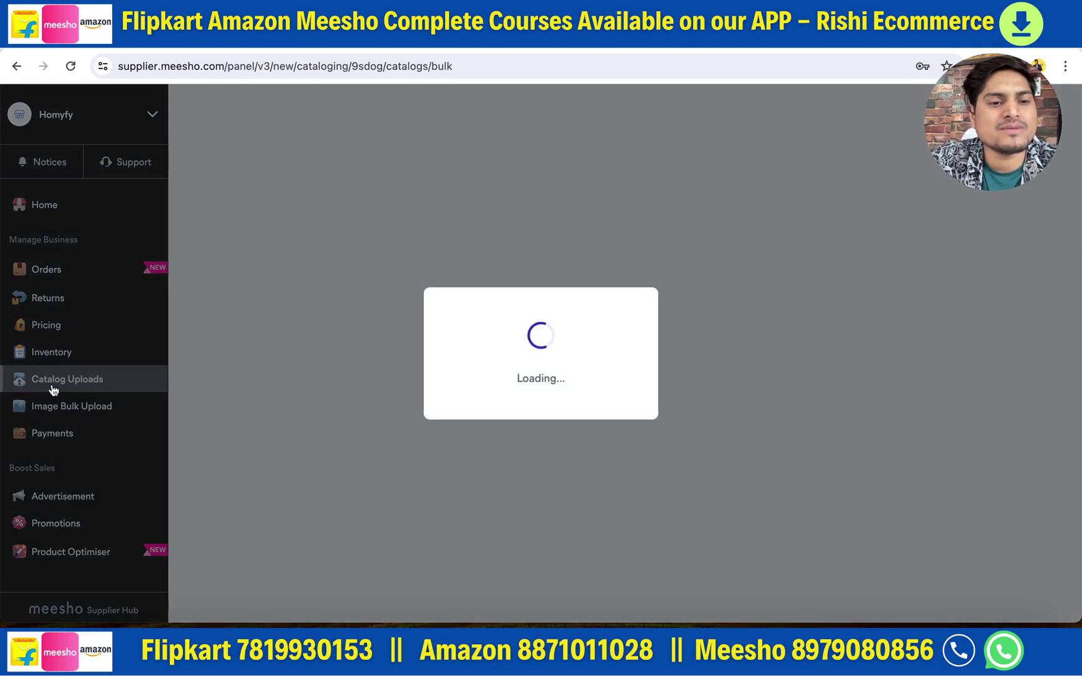
click(623, 379)
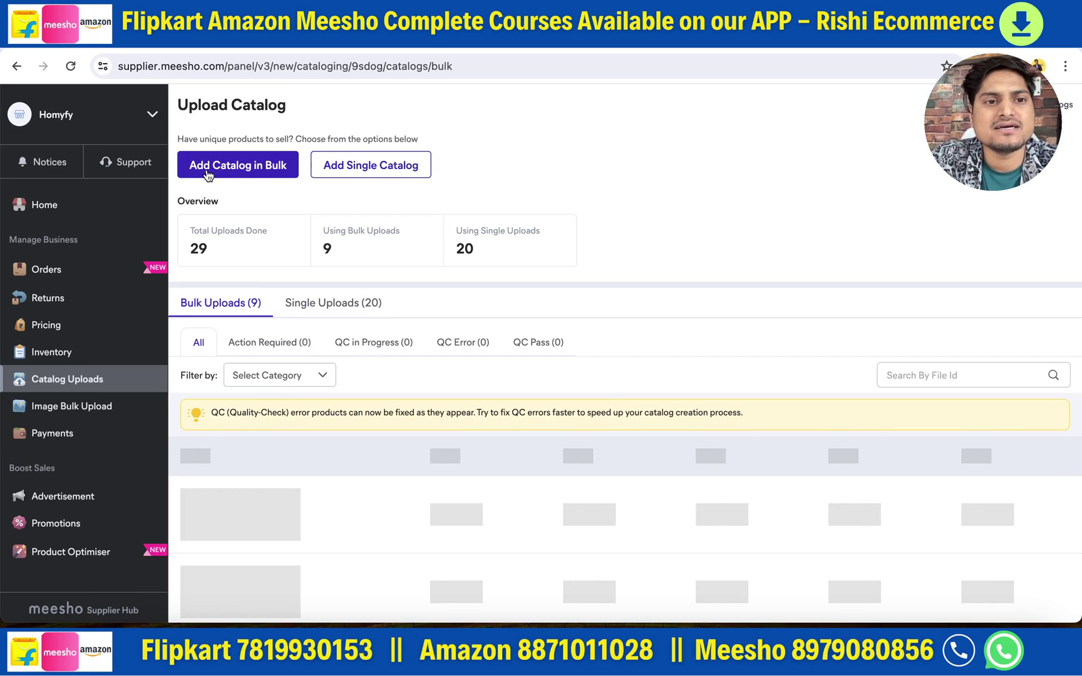
click(257, 171)
click(210, 188)
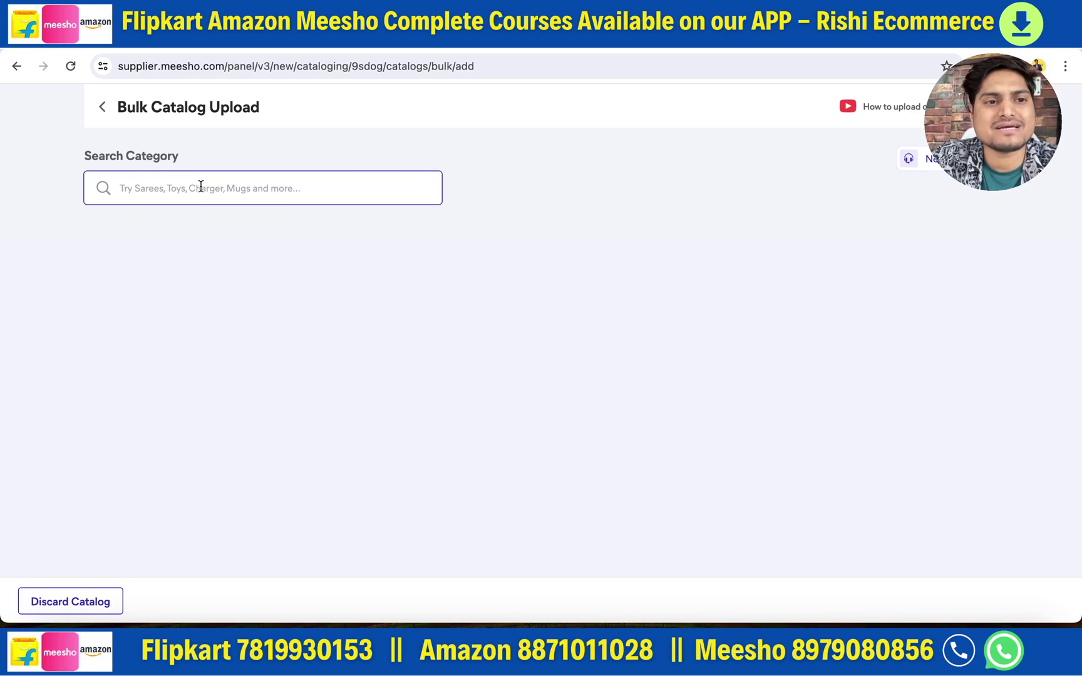
text(sAR)
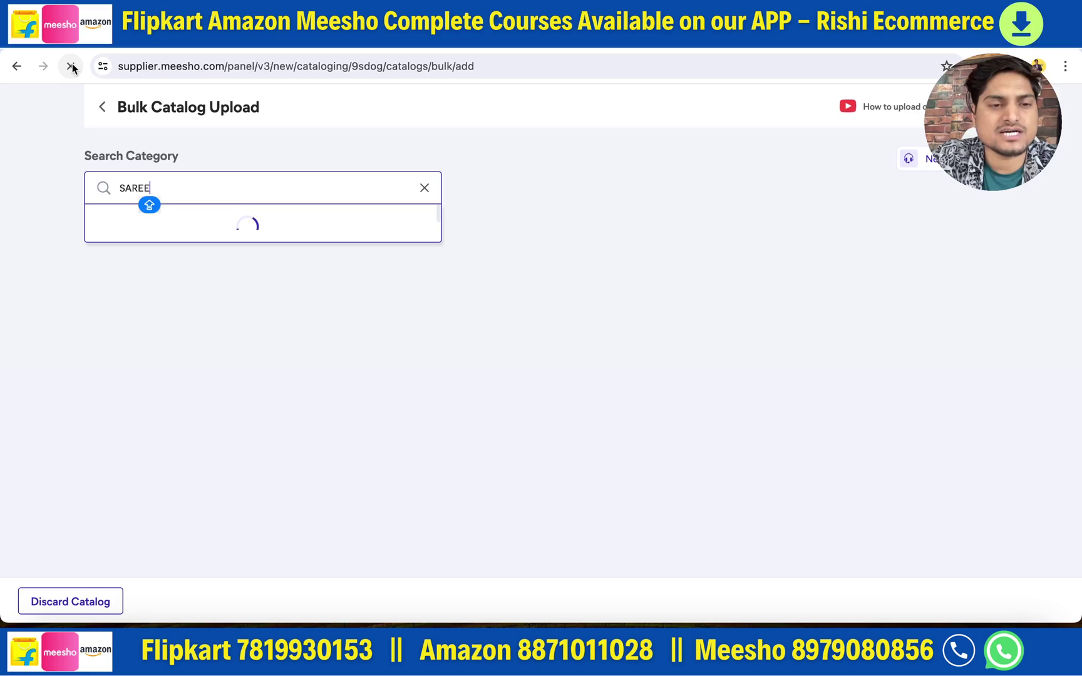
Switch the computer's network connection to the iPhone personal hotspot and reload the bulk upload page
click(869, 12)
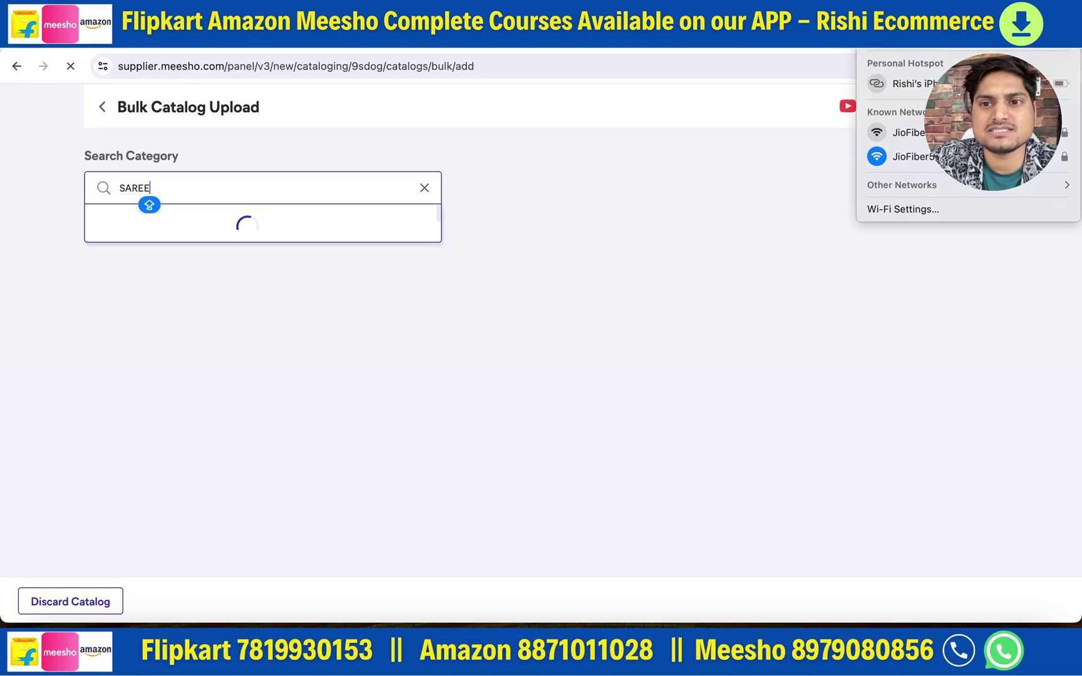
click(898, 81)
click(728, 213)
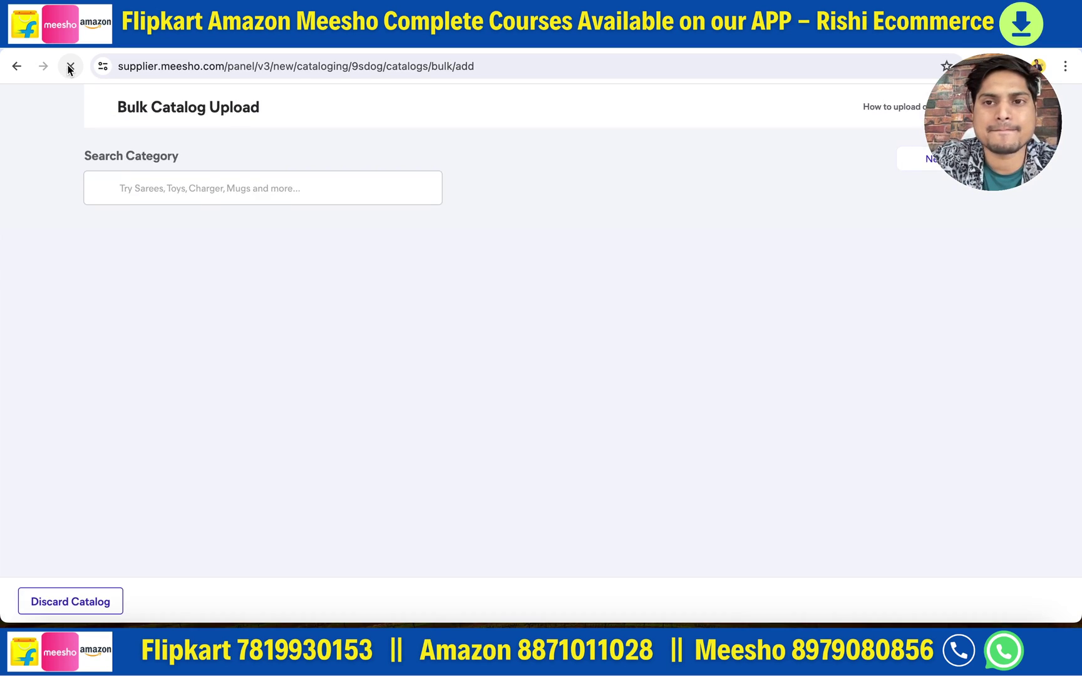
Search the categories for SAREE again and choose Sarees in Women Fashion
click(195, 182)
text(SAREE)
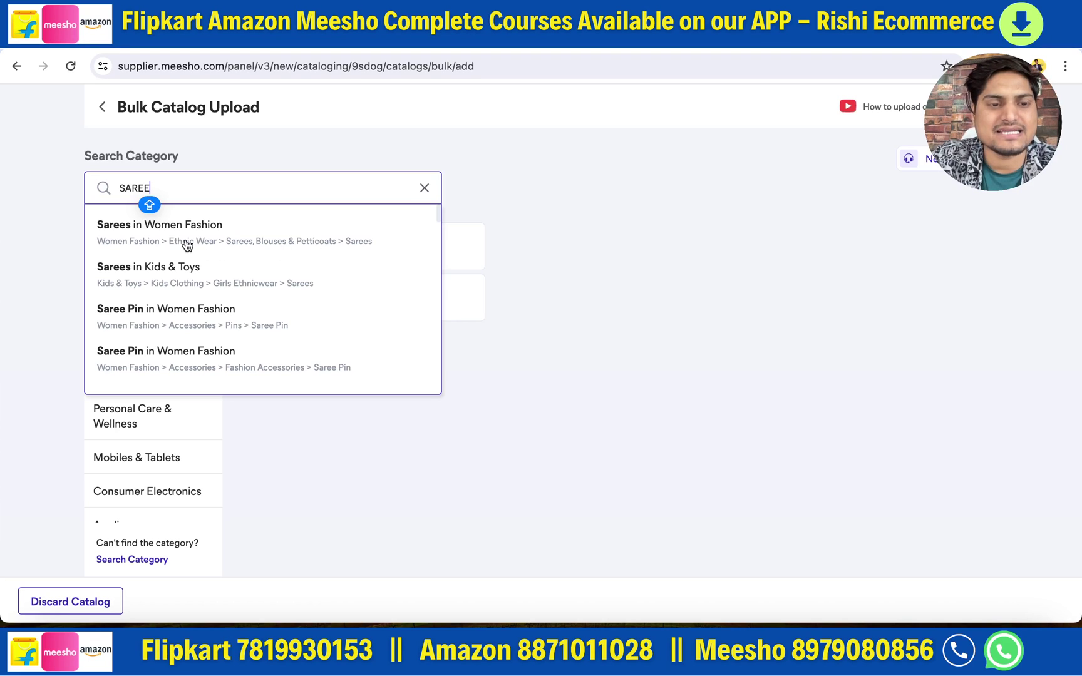
click(161, 242)
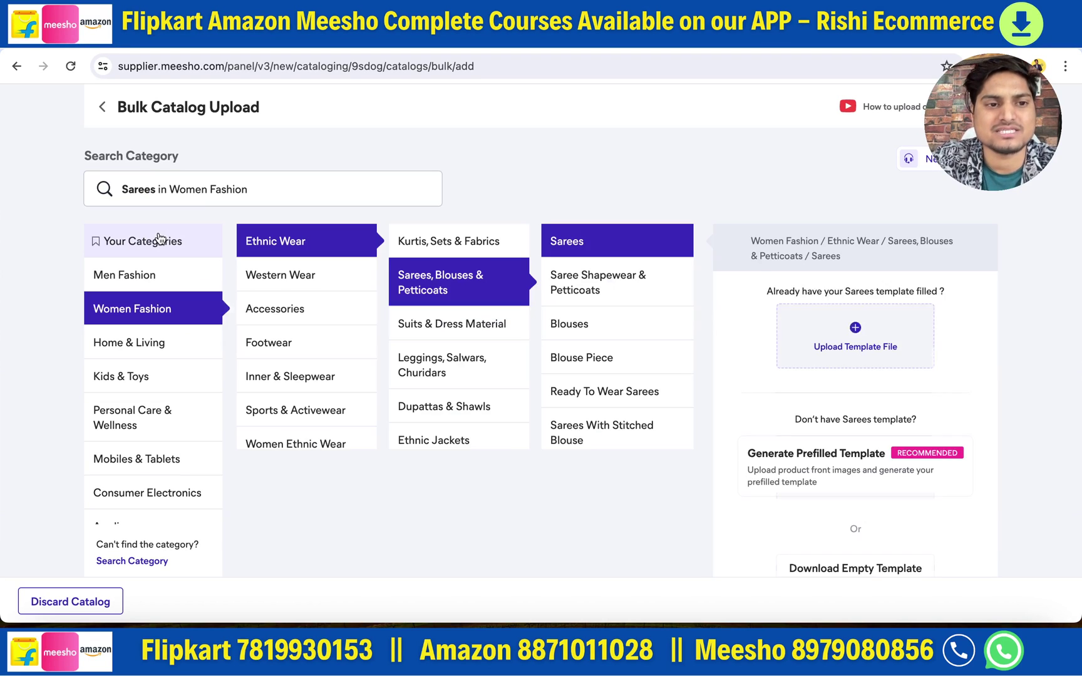
Download the empty template for the Sarees category and dismiss the prefilled templates introduction
scroll(745, 442, down, 1)
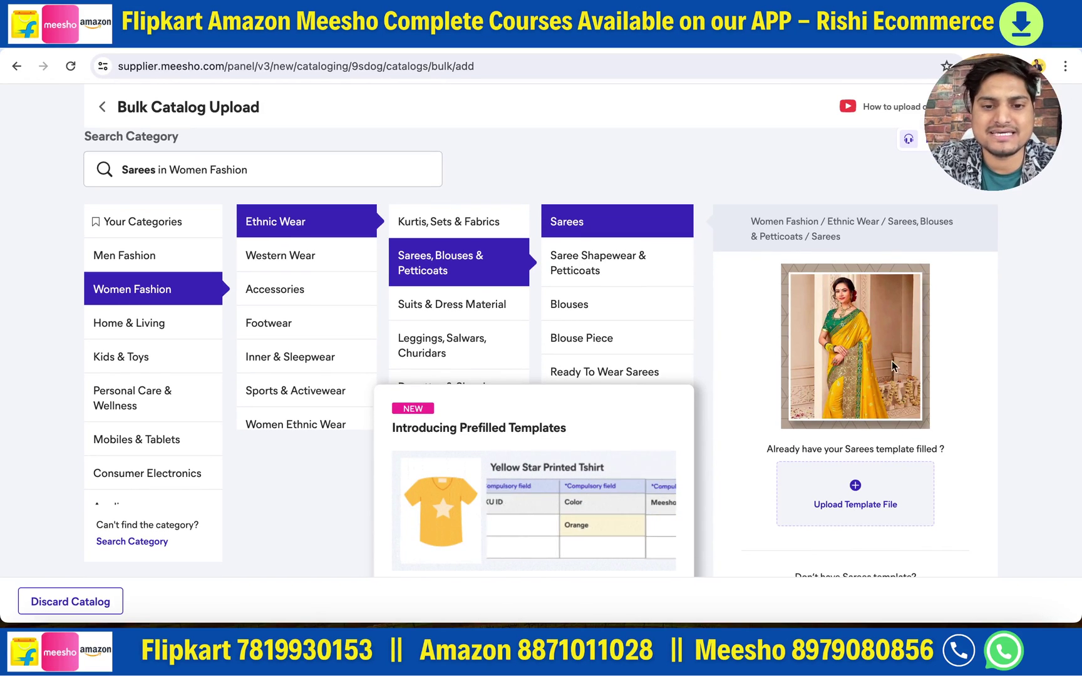
scroll(741, 498, down, 1)
scroll(741, 498, down, 3)
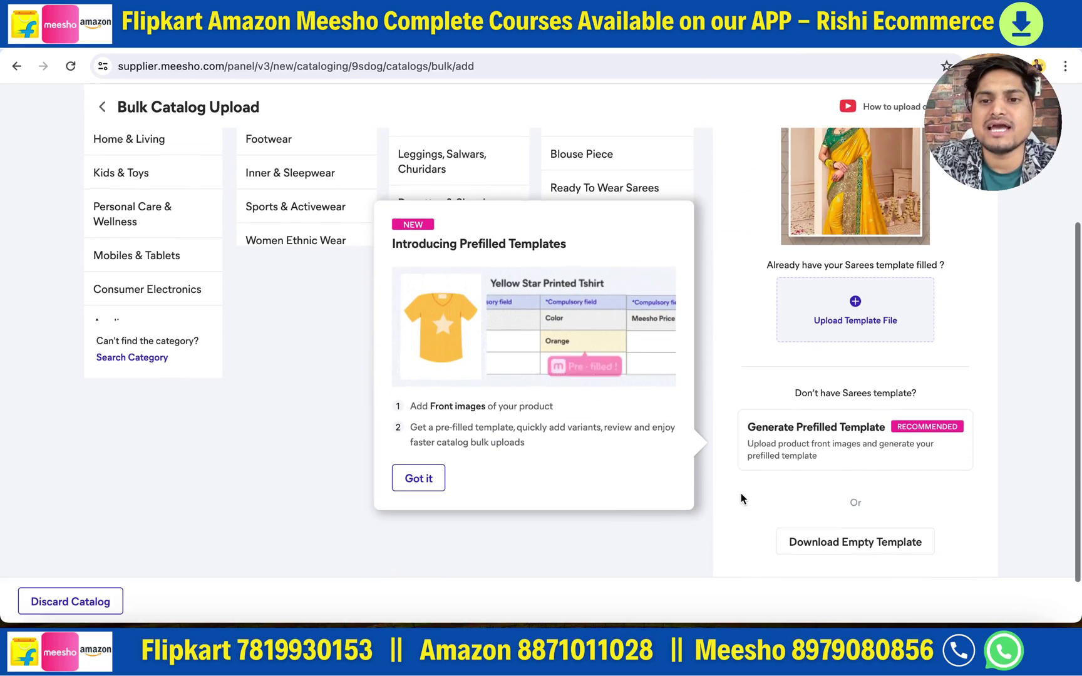
scroll(832, 480, down, 1)
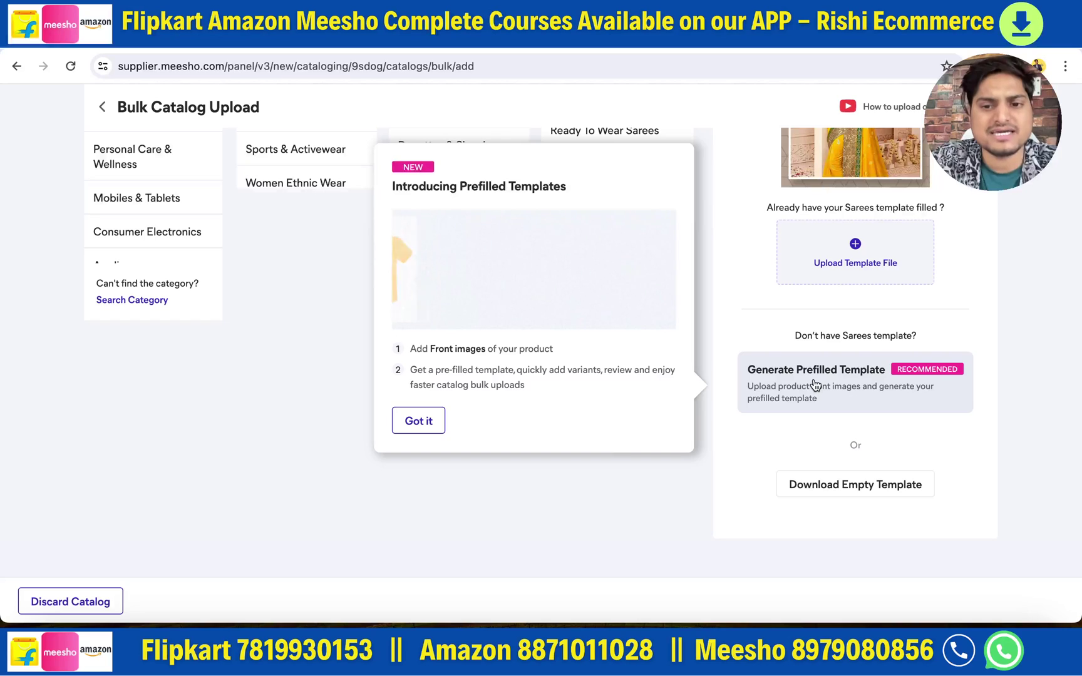
click(857, 484)
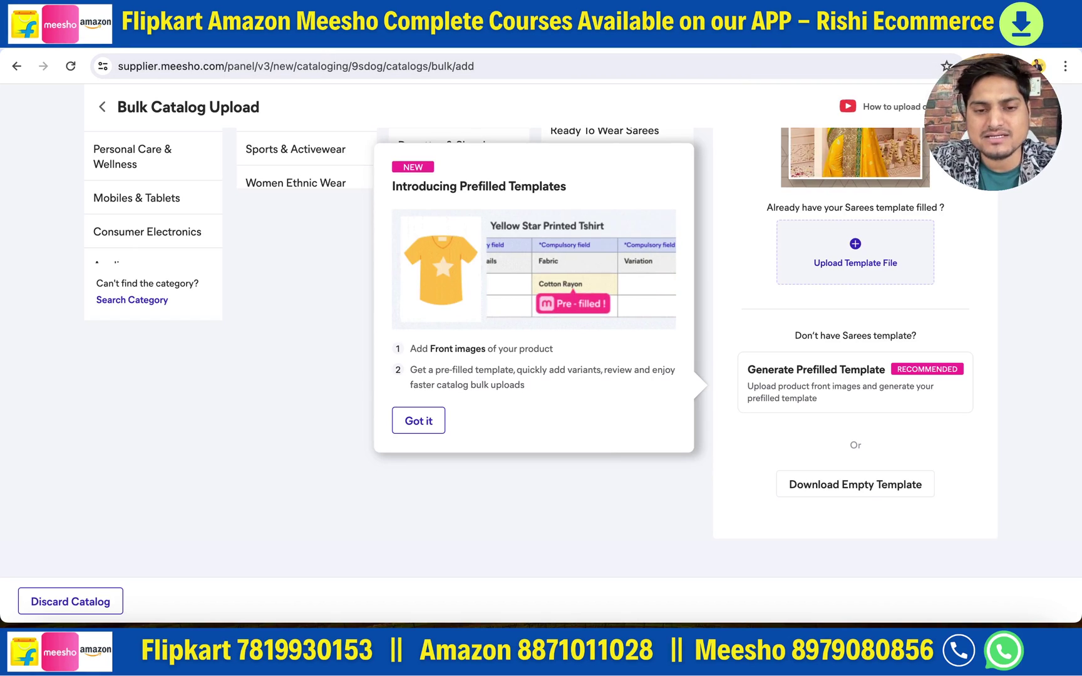
click(430, 423)
Leave the bulk catalog upload form and open Image Bulk Upload
scroll(512, 475, up, 5)
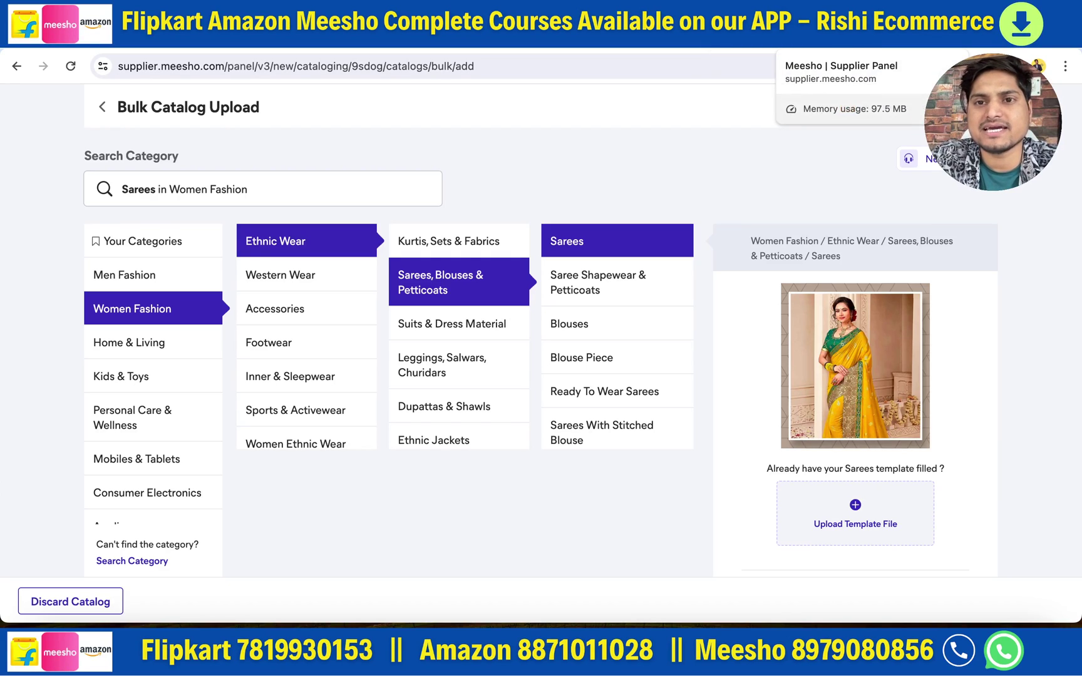
scroll(1015, 403, down, 1)
scroll(1015, 402, up, 1)
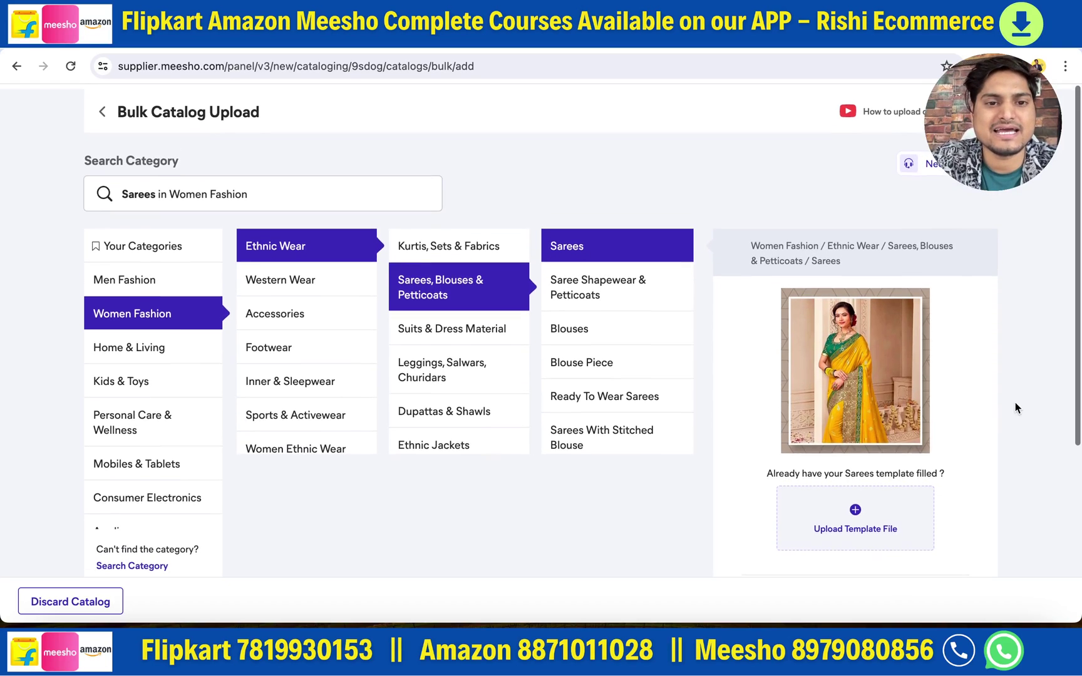
click(108, 114)
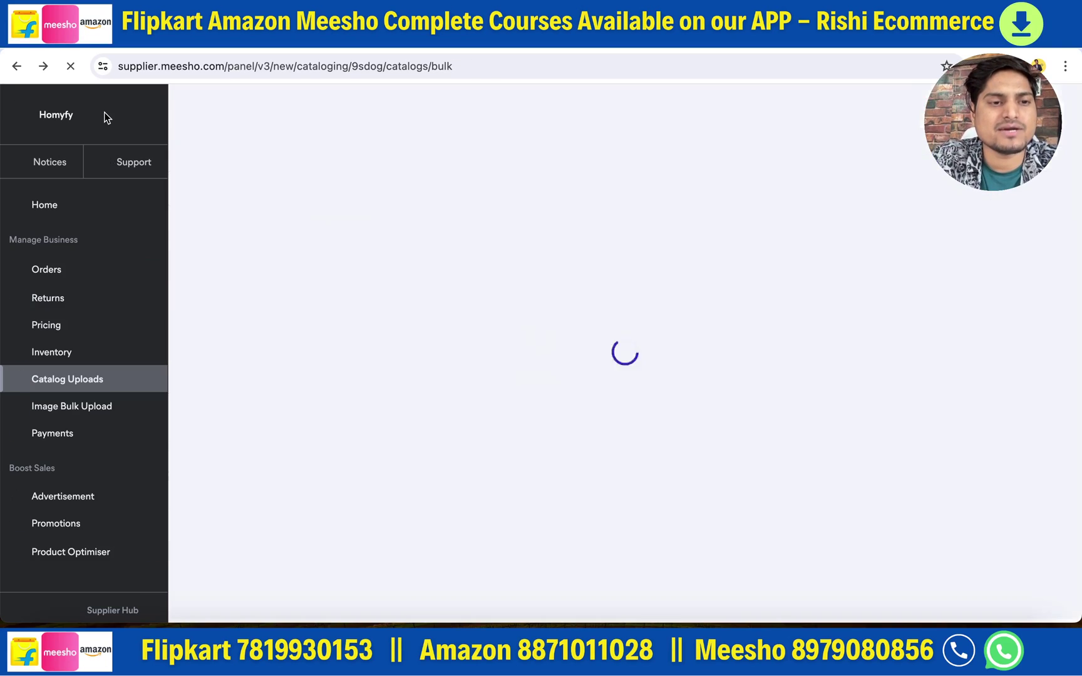
click(50, 161)
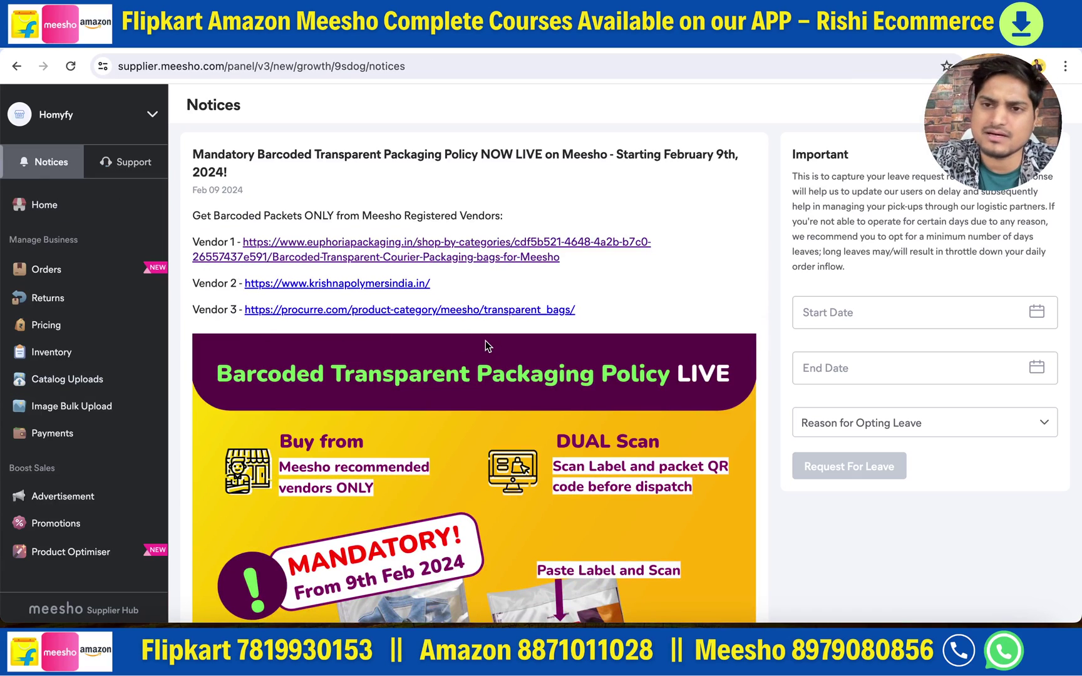
click(57, 413)
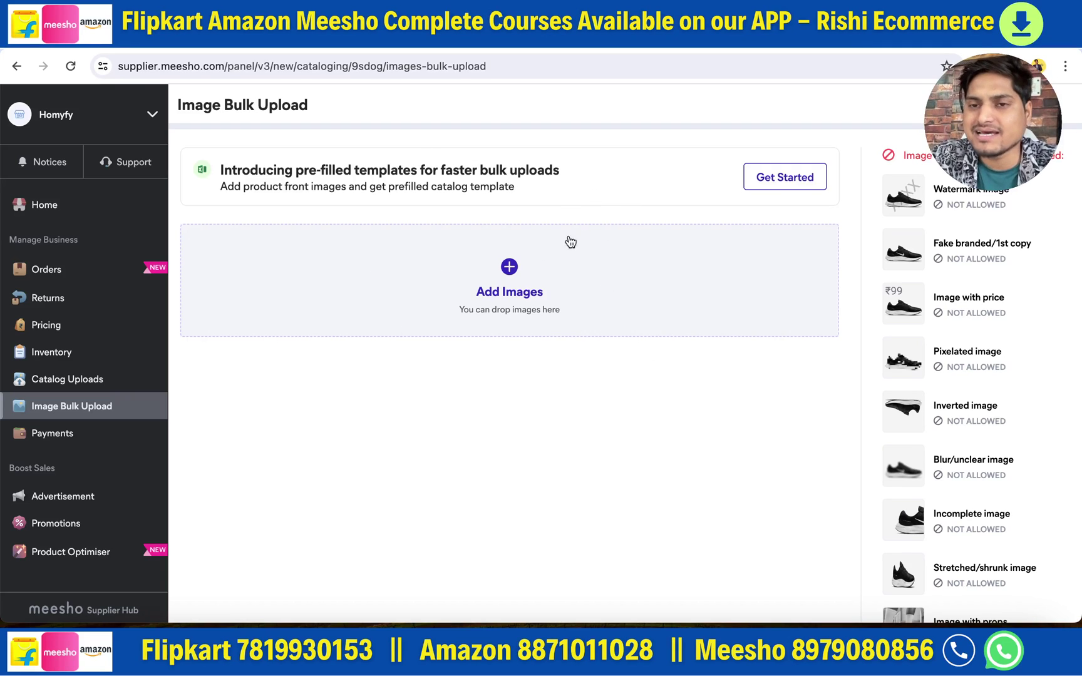
Generate an image link for "Meesho se paresan ho to yaha becho (2).png" from Downloads and remove that image again
click(515, 286)
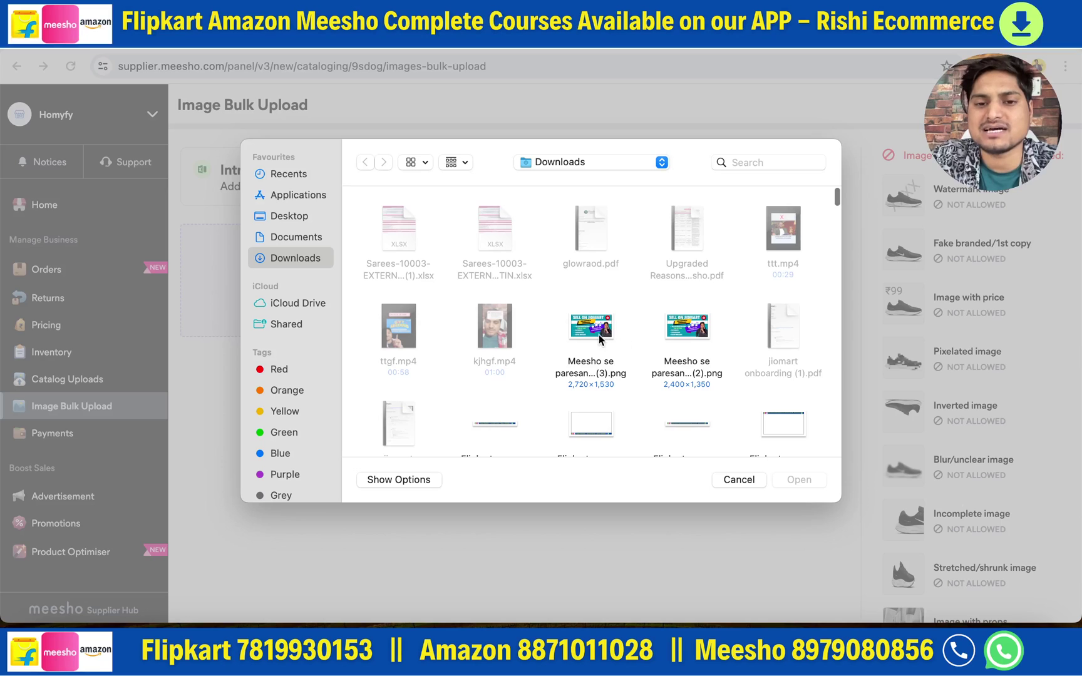
double_click(685, 333)
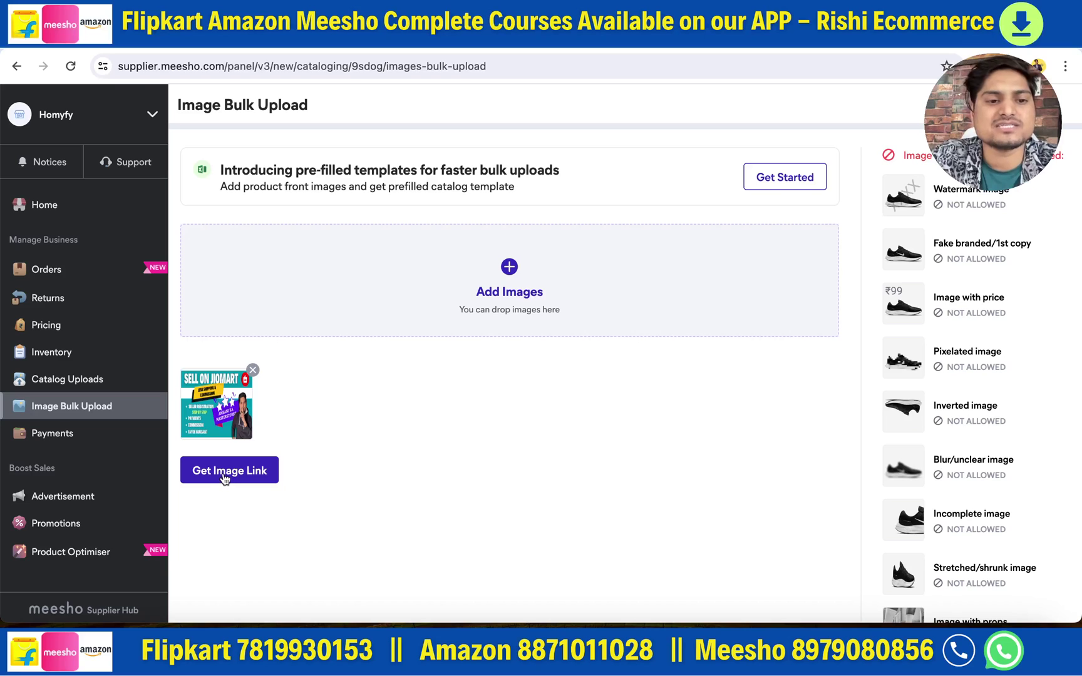
click(222, 472)
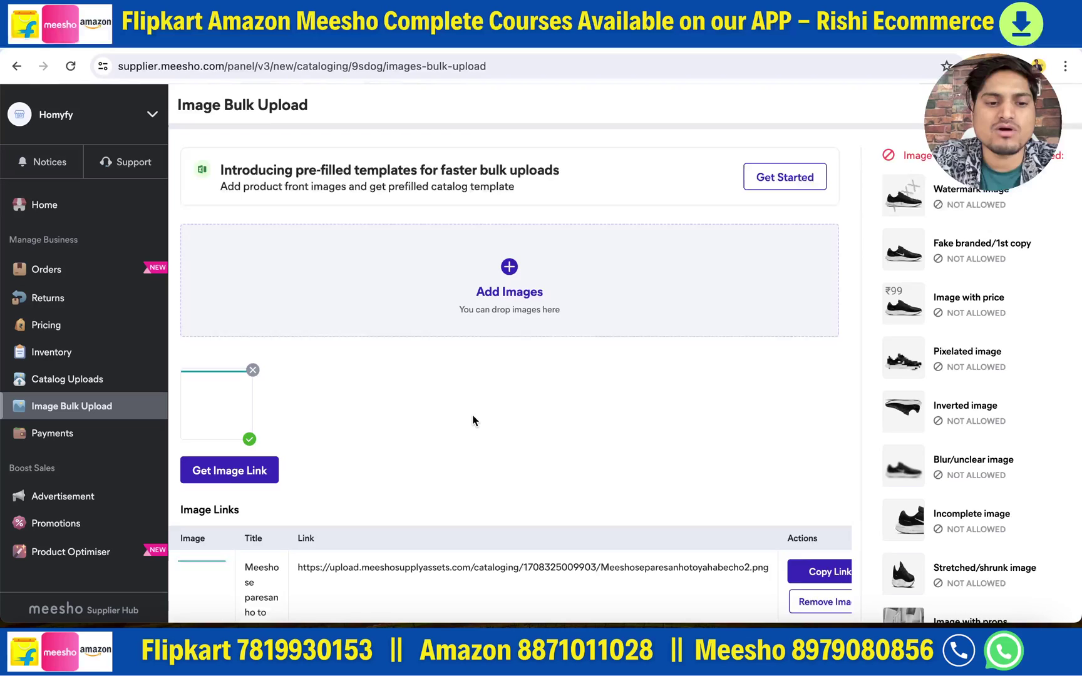
scroll(471, 420, down, 2)
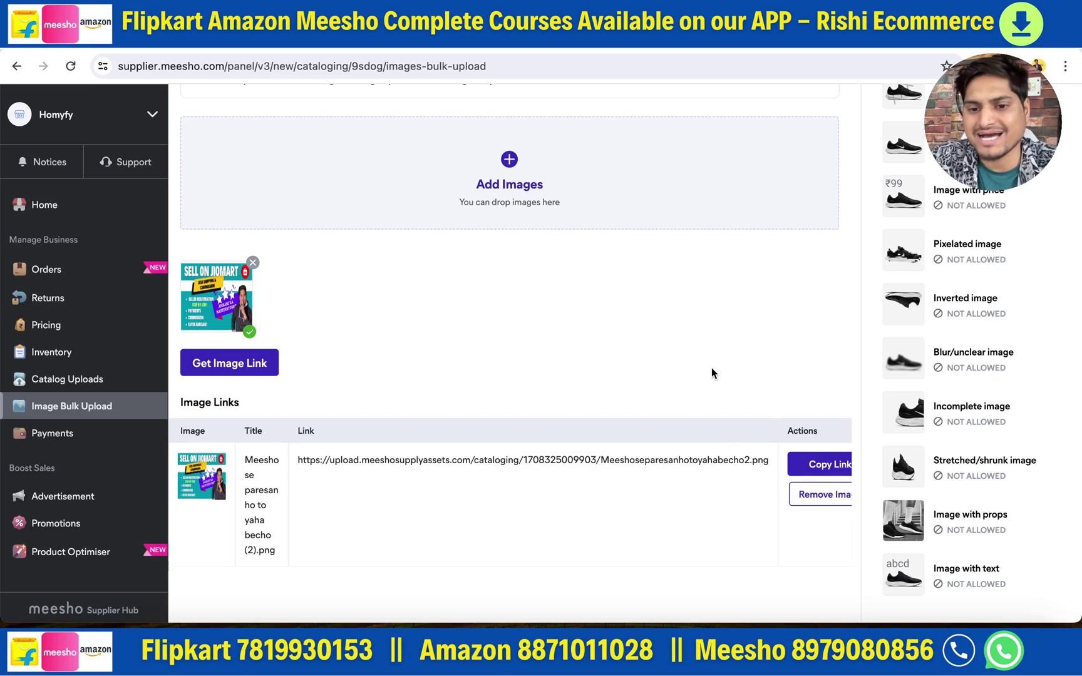
click(811, 498)
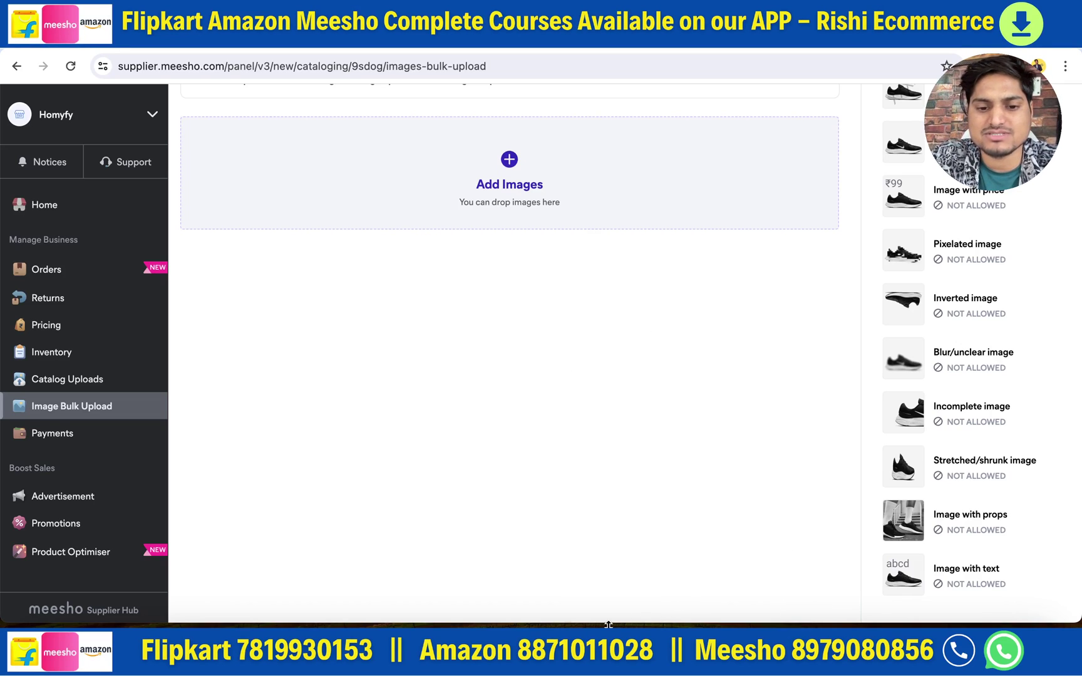
Switch to the Sarees template spreadsheet in Numbers and open its Instructions sheet
click(507, 626)
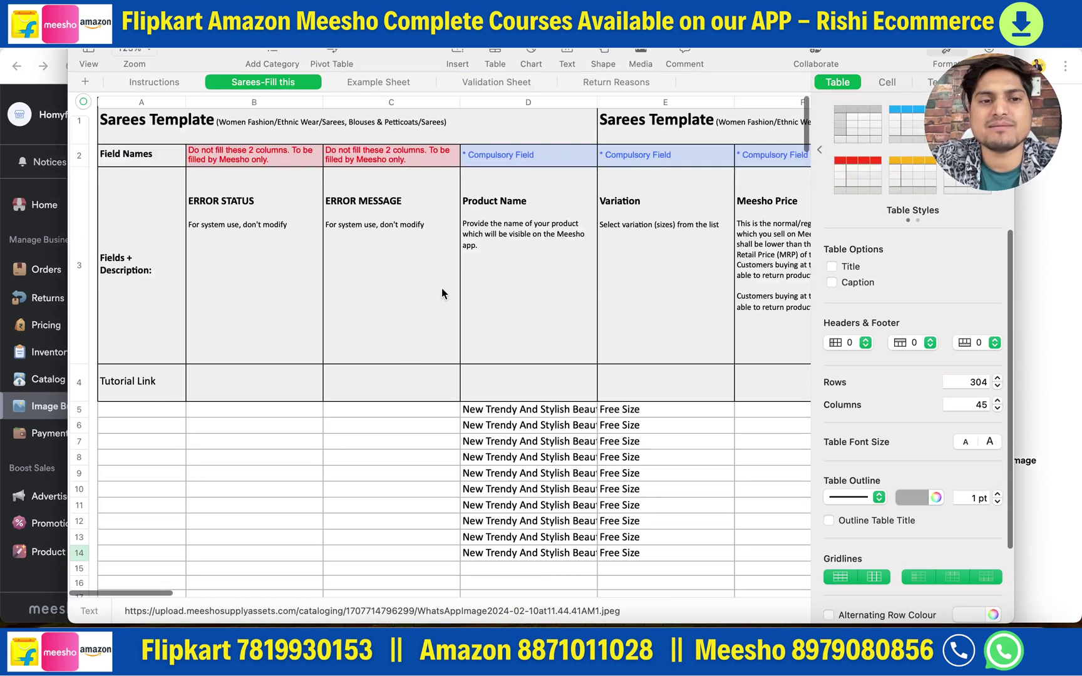
click(156, 83)
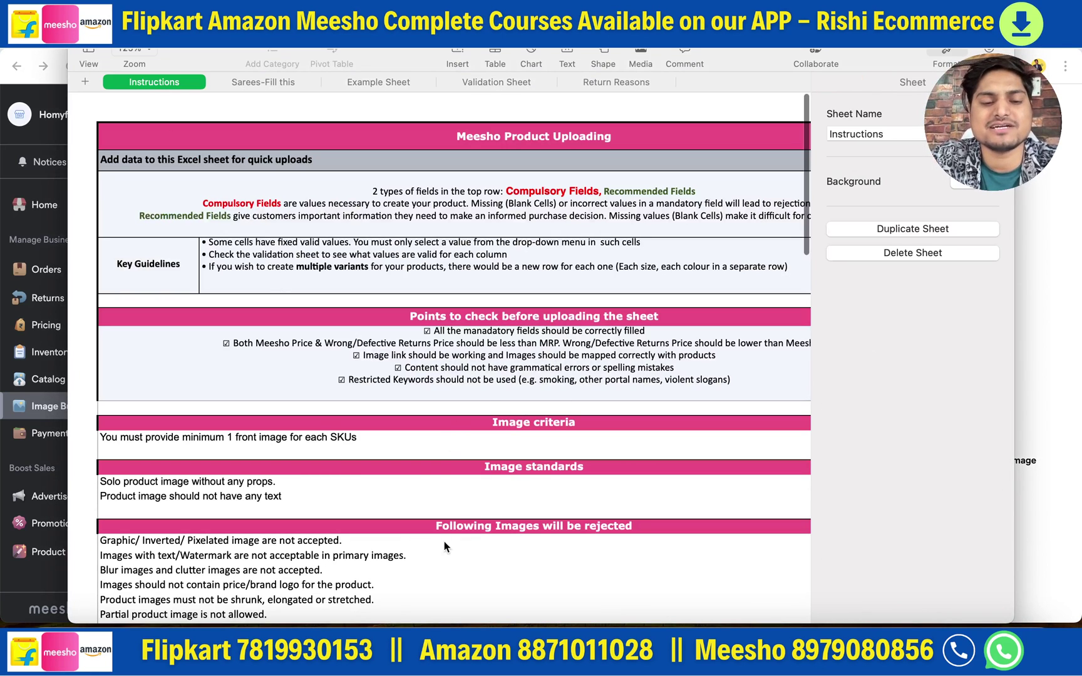